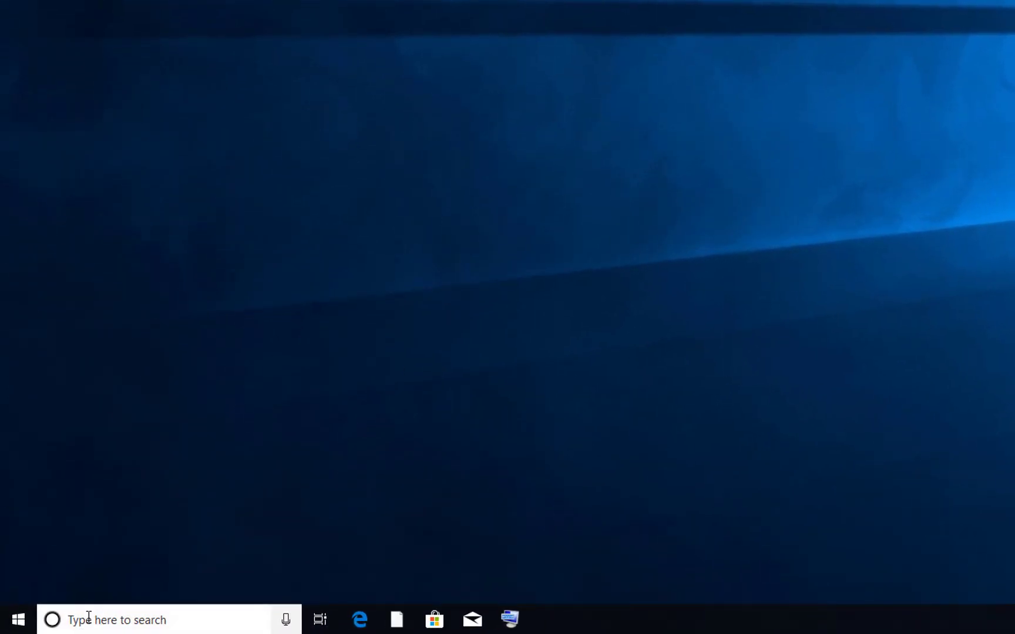
- Find regedit in Start search and launch Registry Editor as administrator, approving the UAC prompt
left_click(88, 618)
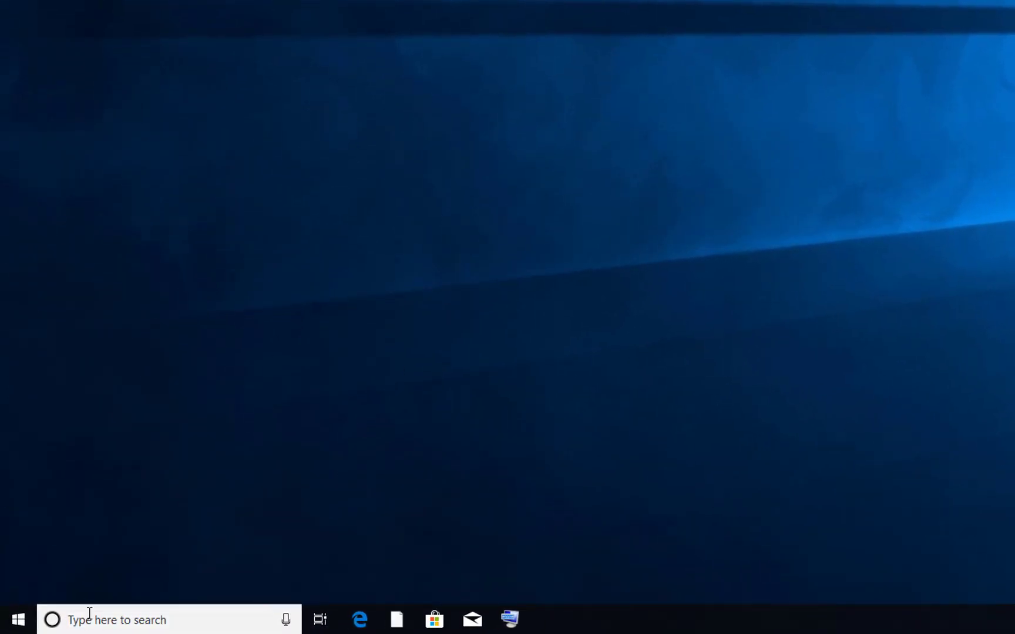
type("regedit")
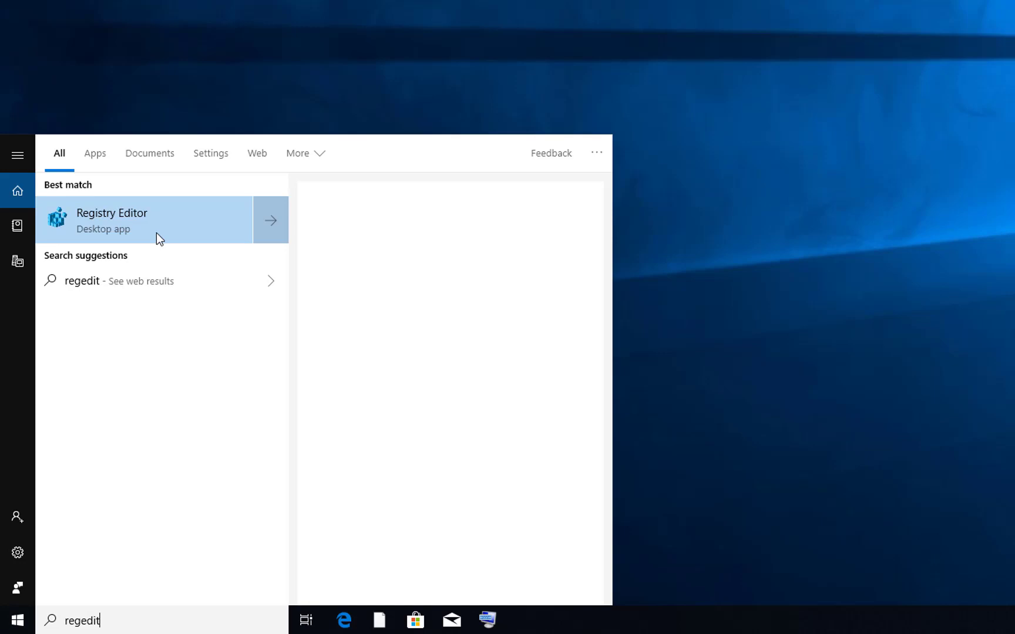
right_click(156, 233)
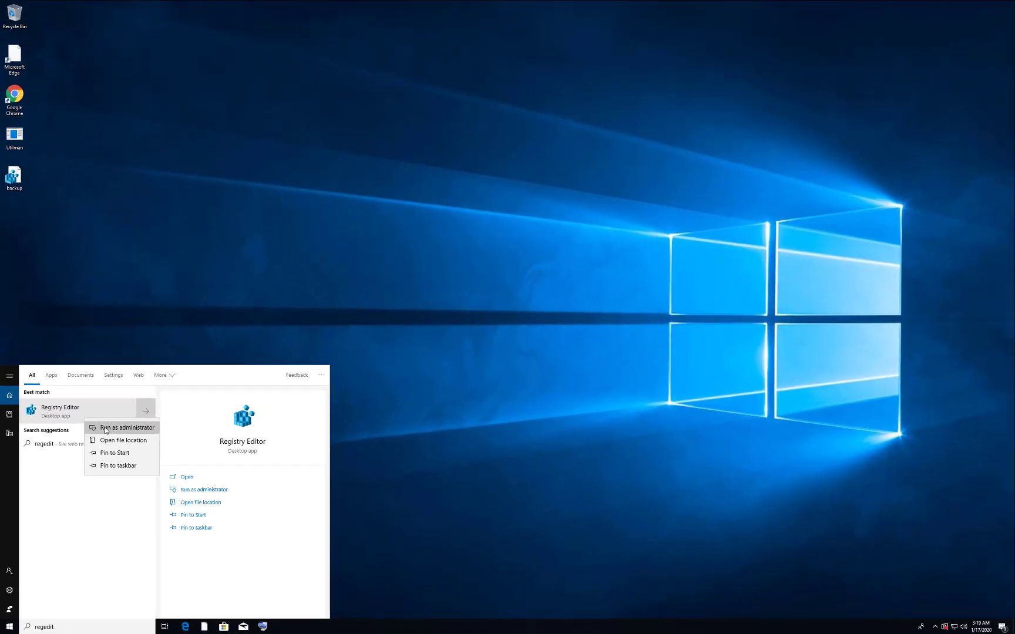
left_click(108, 424)
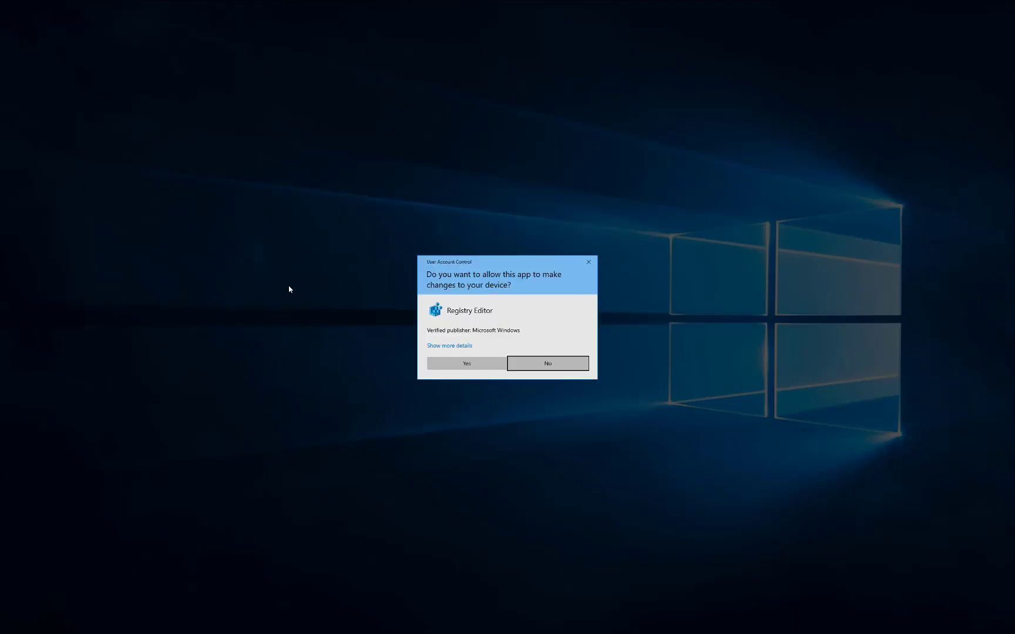
left_click(482, 365)
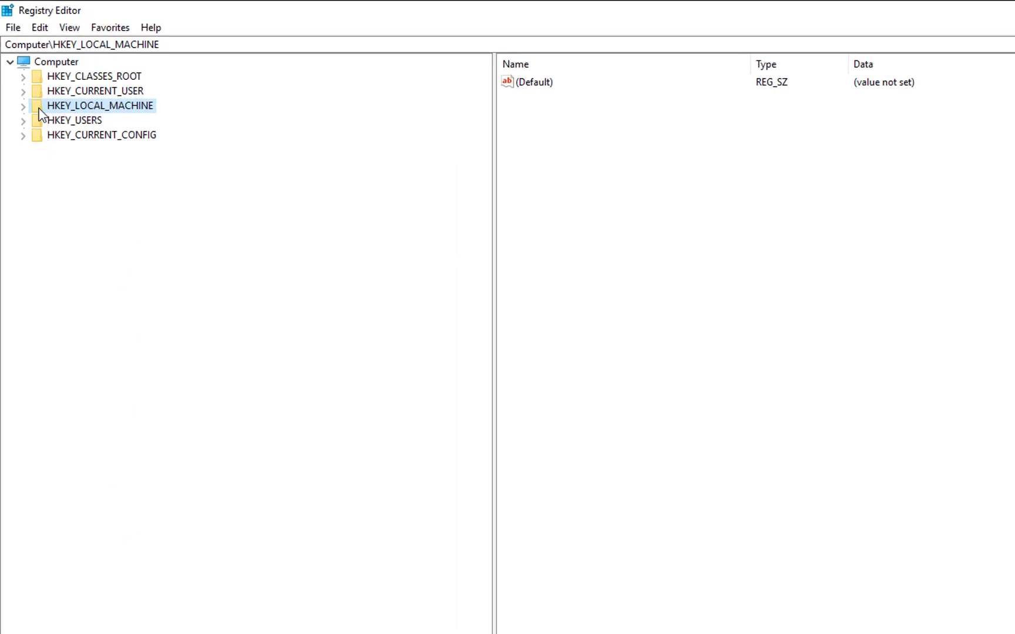
- Navigate to HKEY_LOCAL_MACHINE\SYSTEM\CurrentControlSet\Control to display its values
left_click(23, 106)
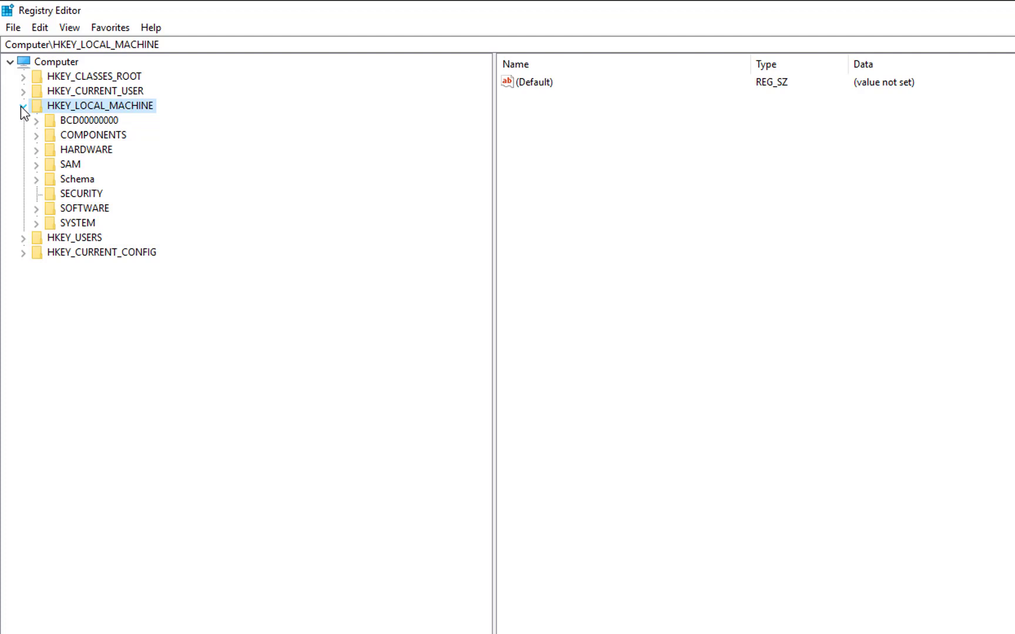
left_click(37, 223)
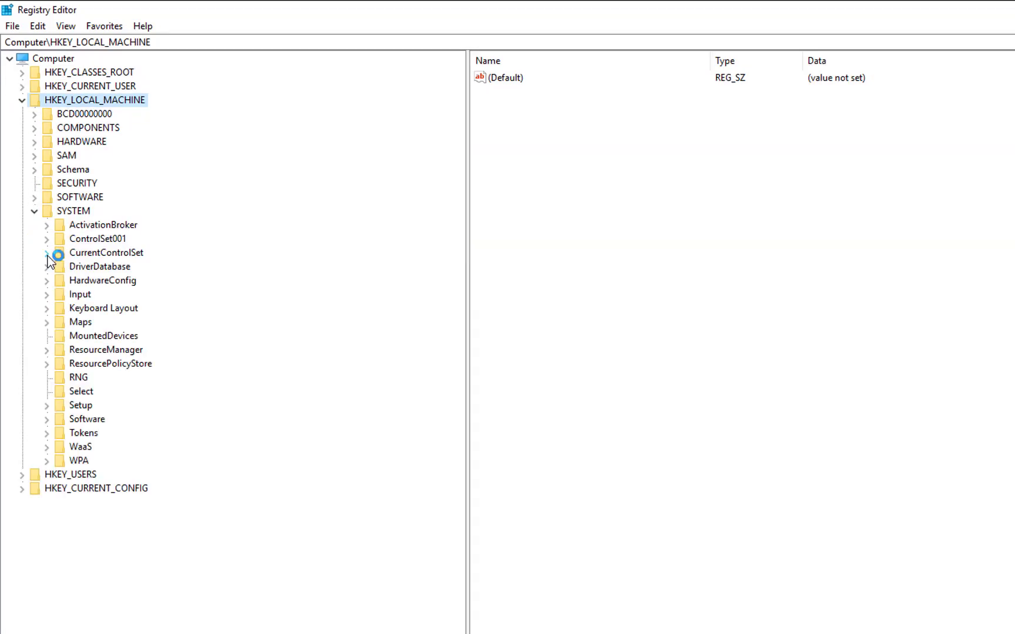
left_click(47, 253)
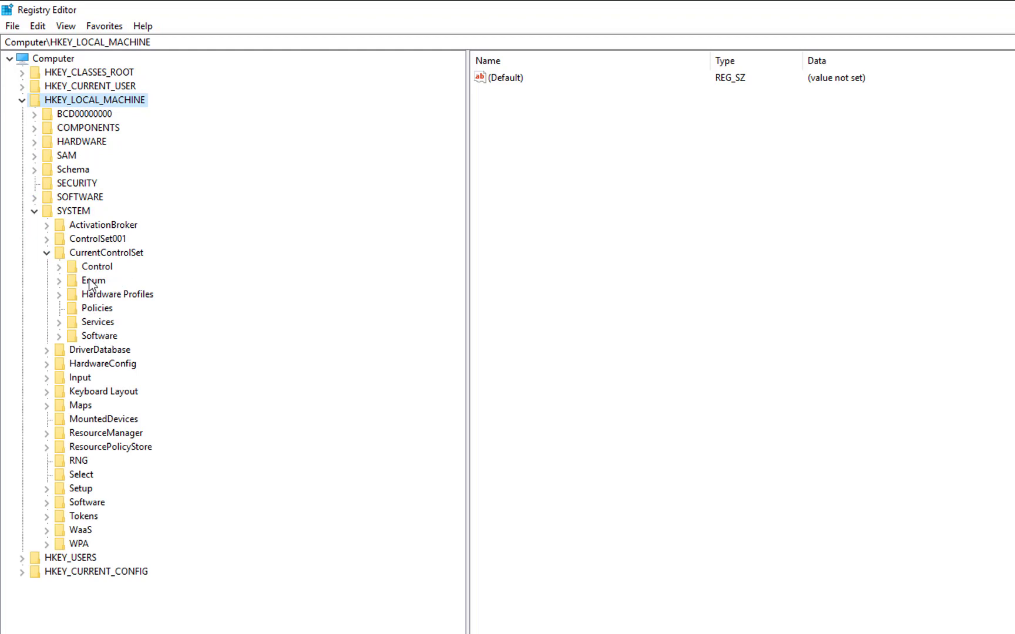
left_click(60, 268)
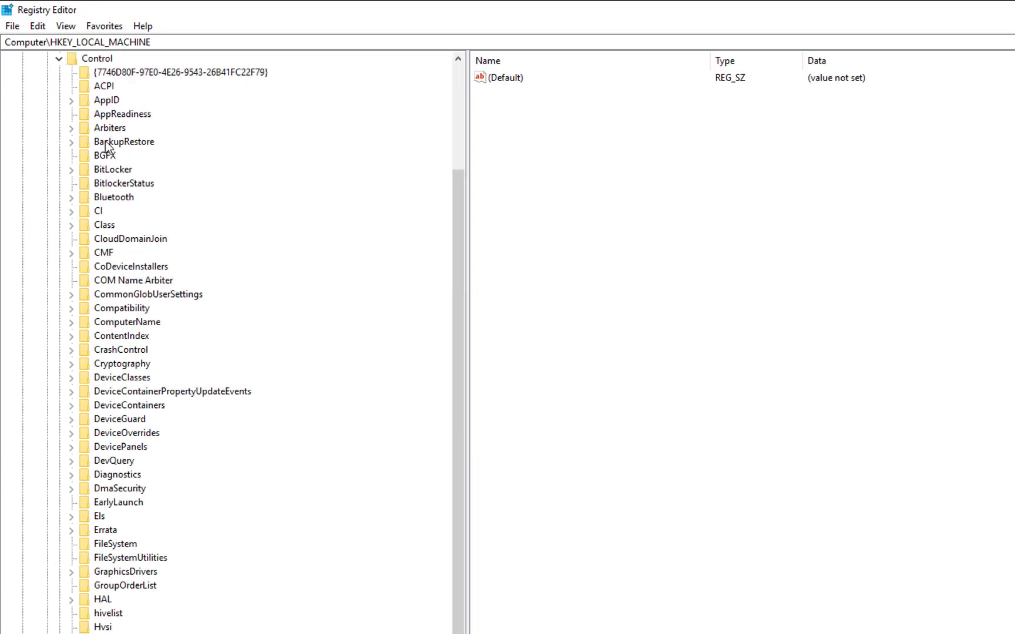
left_click(101, 61)
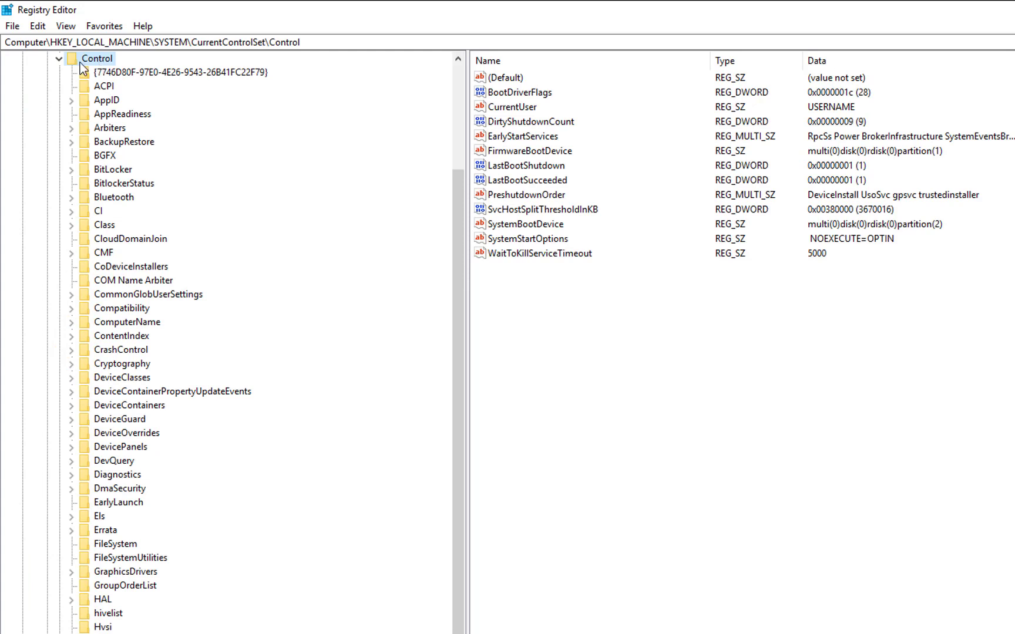
left_click(59, 59)
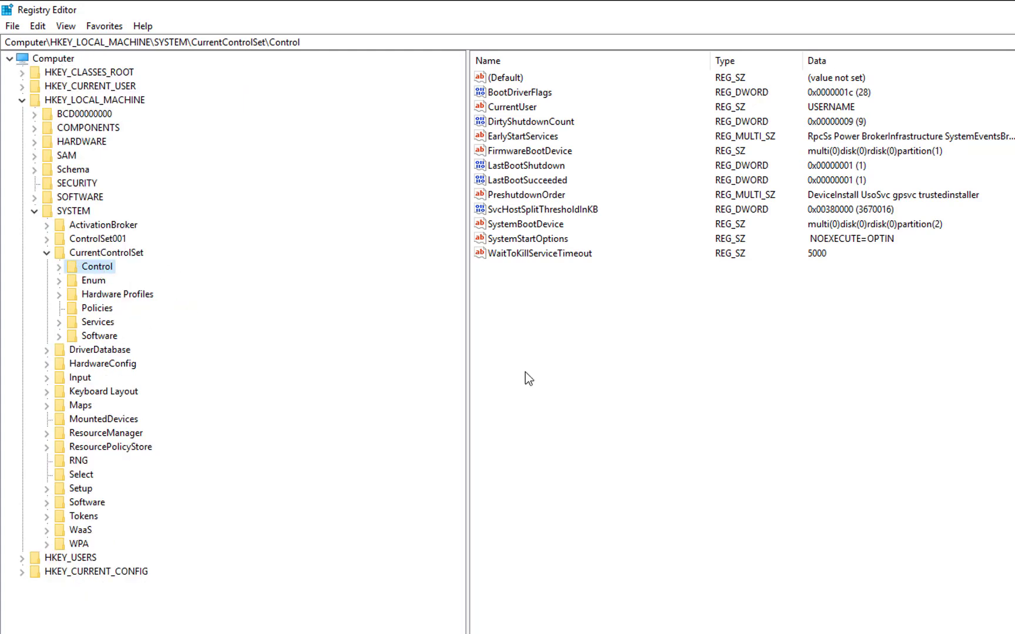
- Create a DWORD (32-bit) value named ServicesPipeTimeout in the Control key
right_click(629, 337)
mouse_move(661, 351)
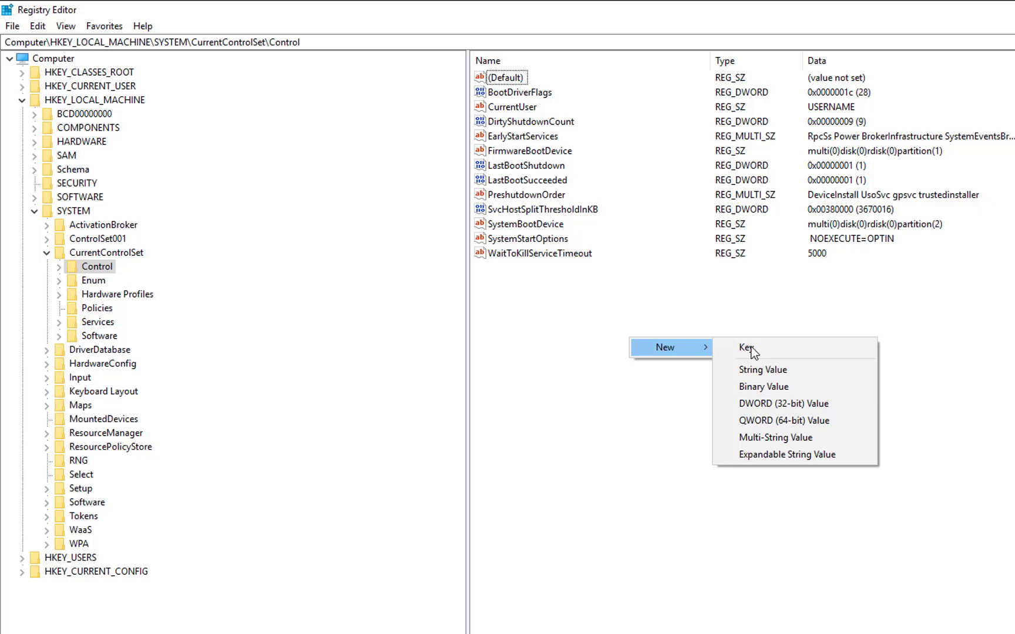
left_click(795, 406)
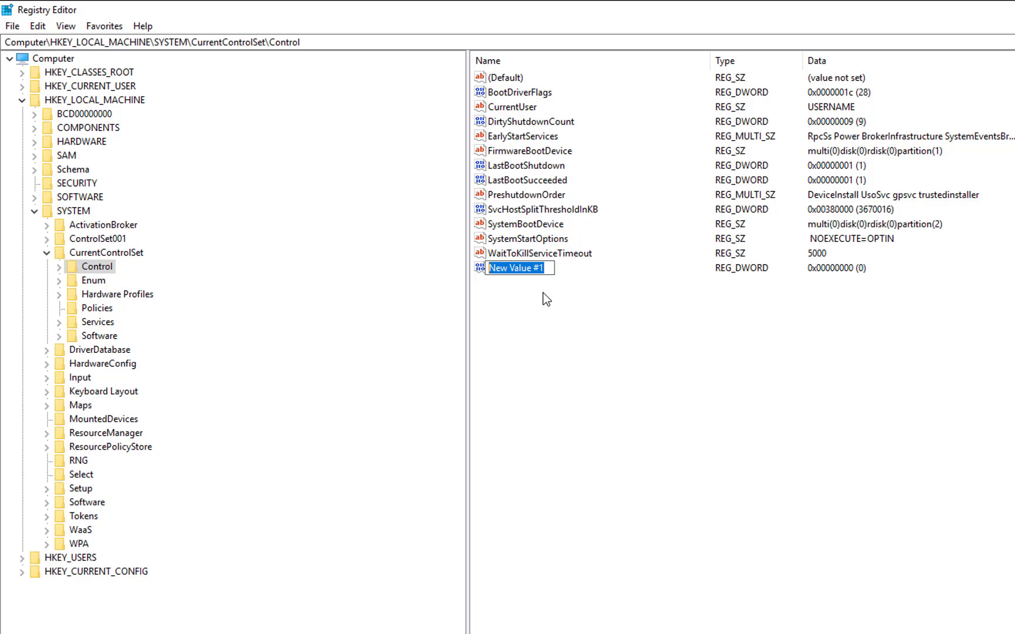
type("S")
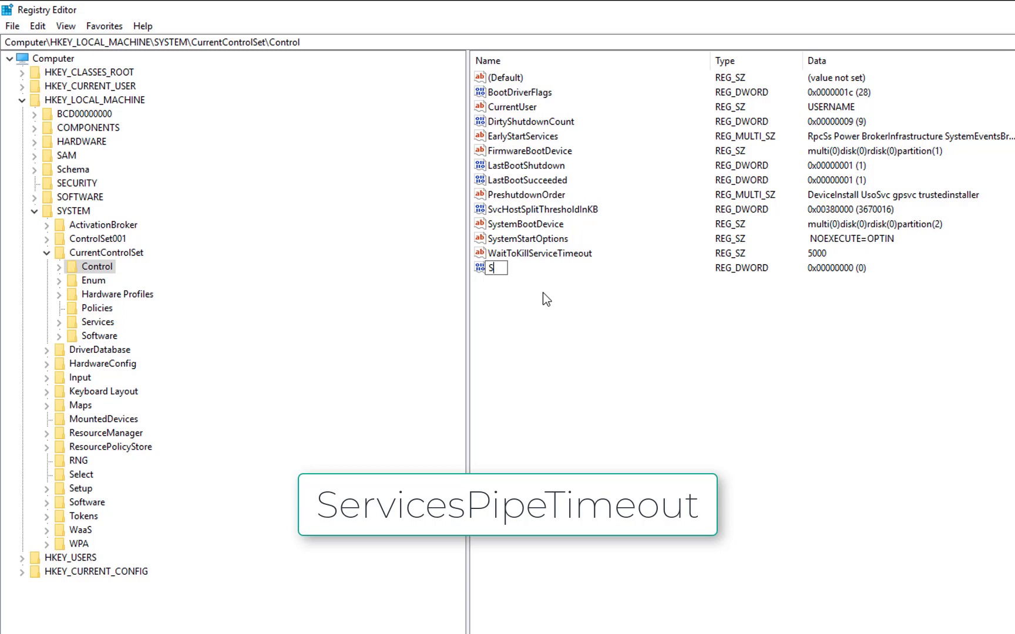
type("ervicesPipeTimeout")
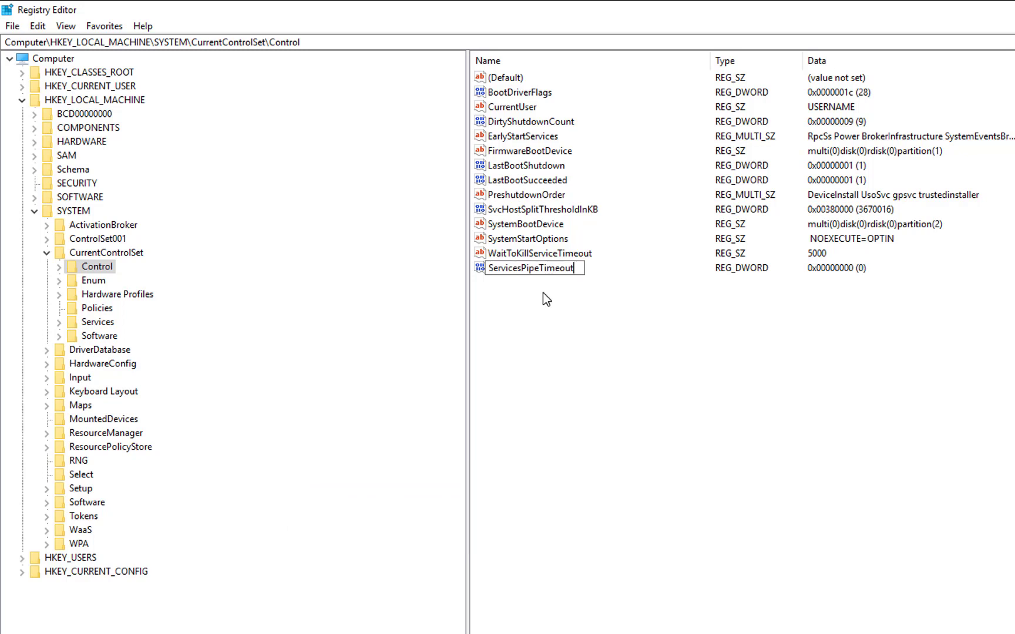
key("Return")
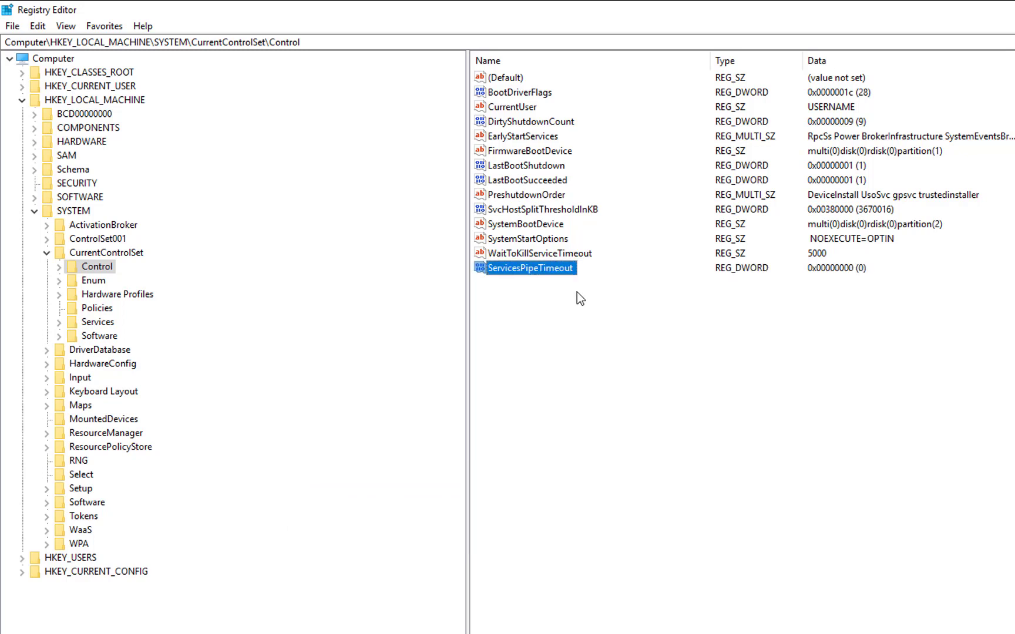
- Set ServicesPipeTimeout's data to 18000, then close Registry Editor
double_click(551, 274)
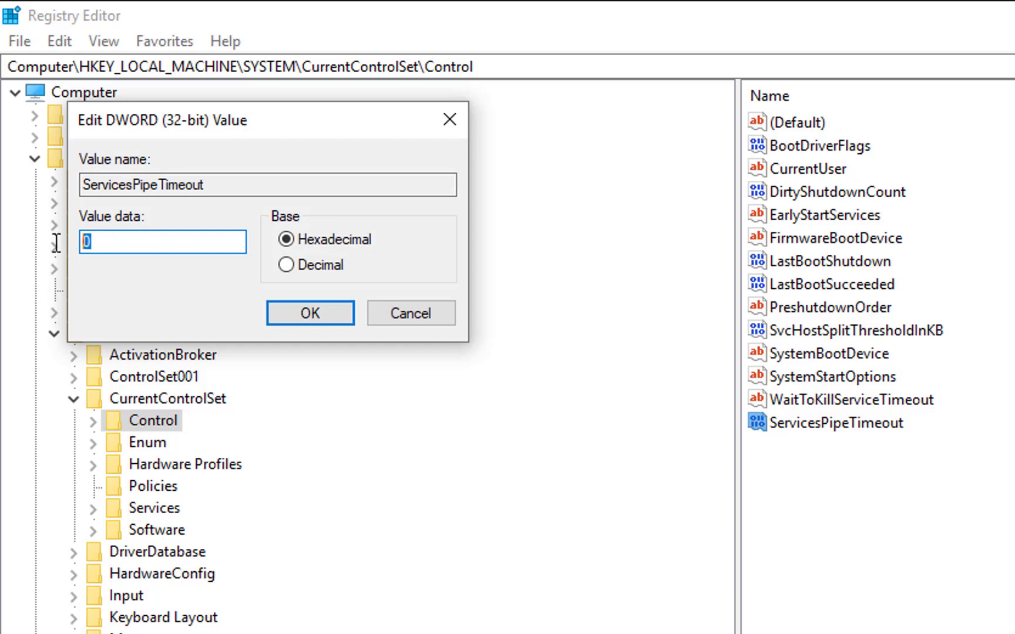
key("BackSpace")
type("18000")
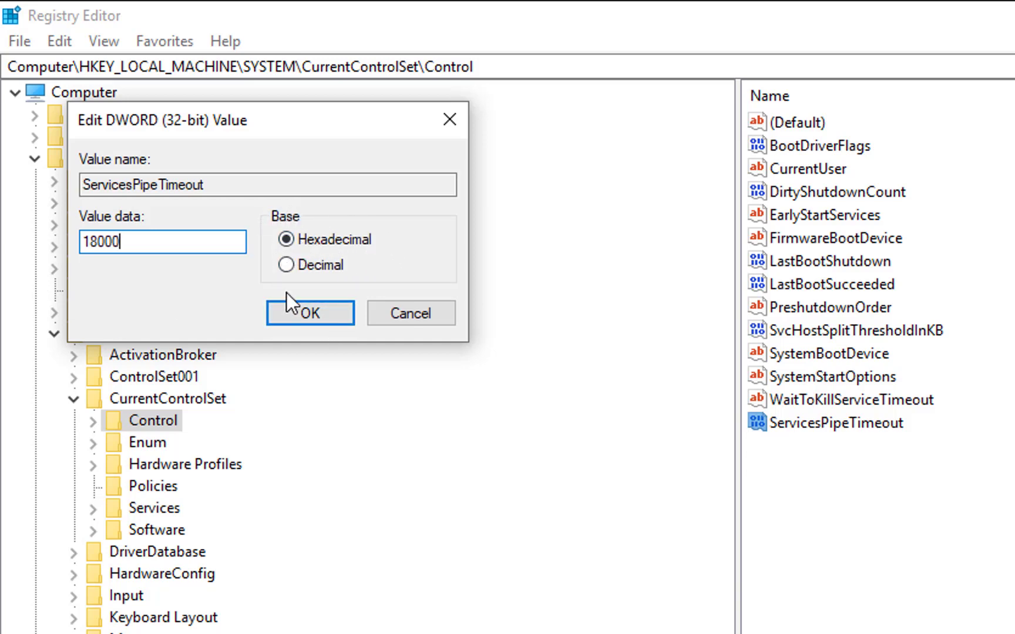
left_click(291, 304)
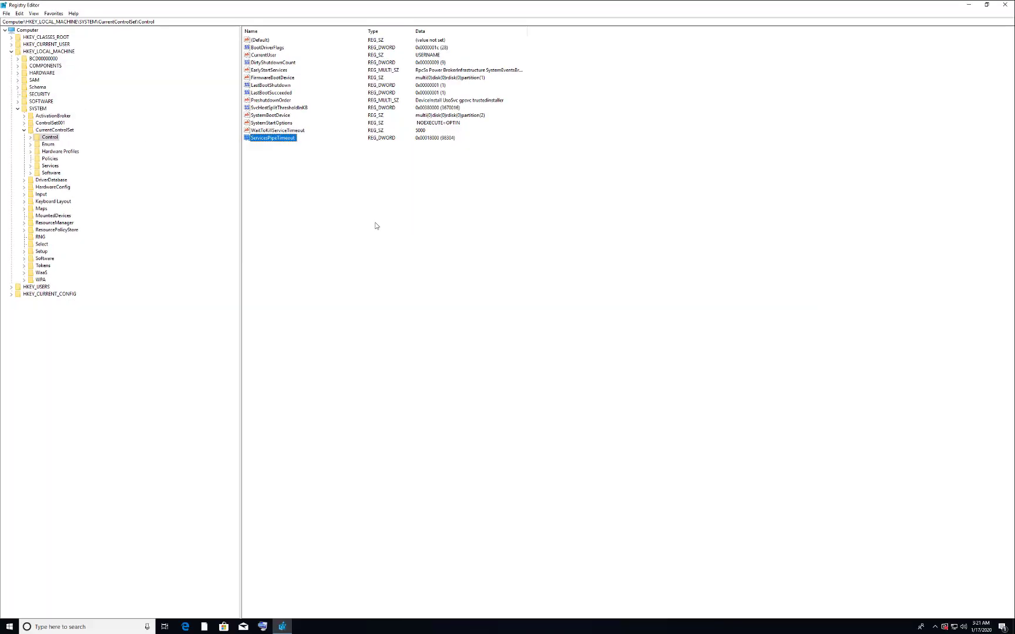
key("alt+F4")
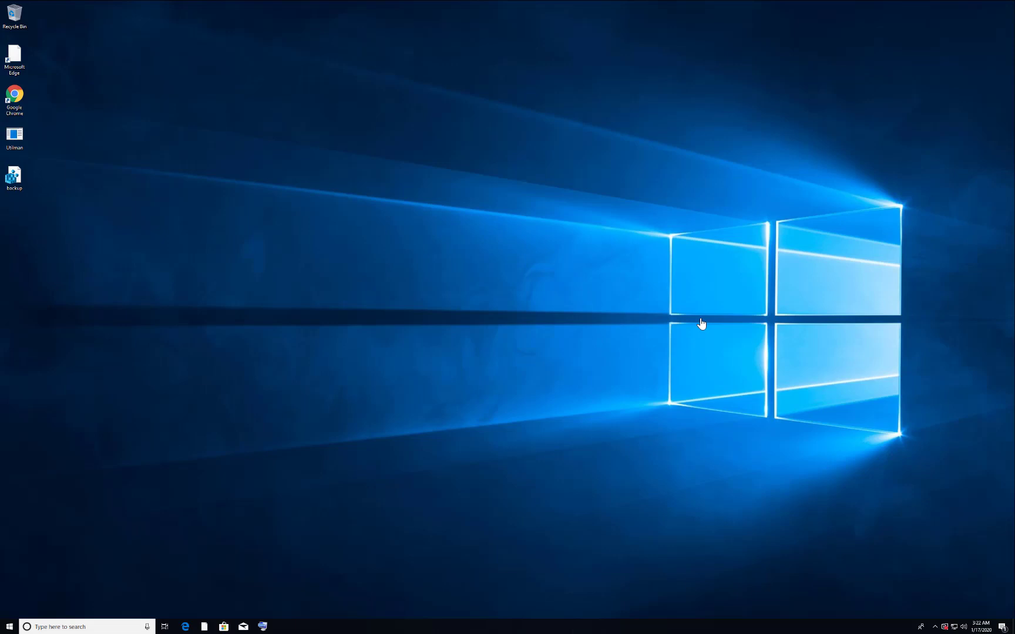
- Find cmd in Start search and launch Command Prompt as administrator, approving the UAC prompt
left_click(81, 627)
type("cmd")
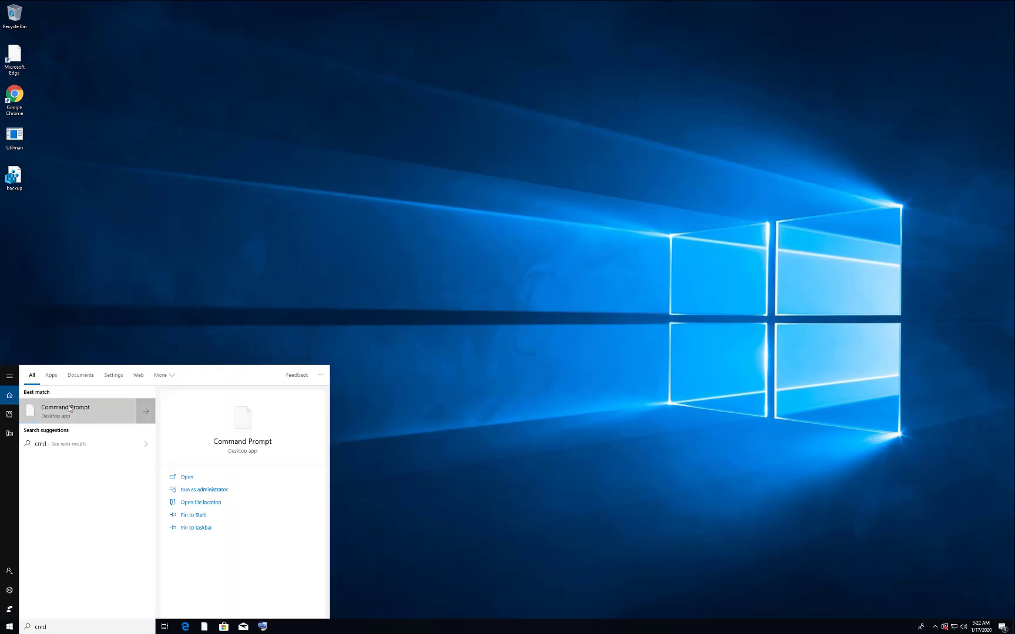
right_click(70, 409)
left_click(94, 415)
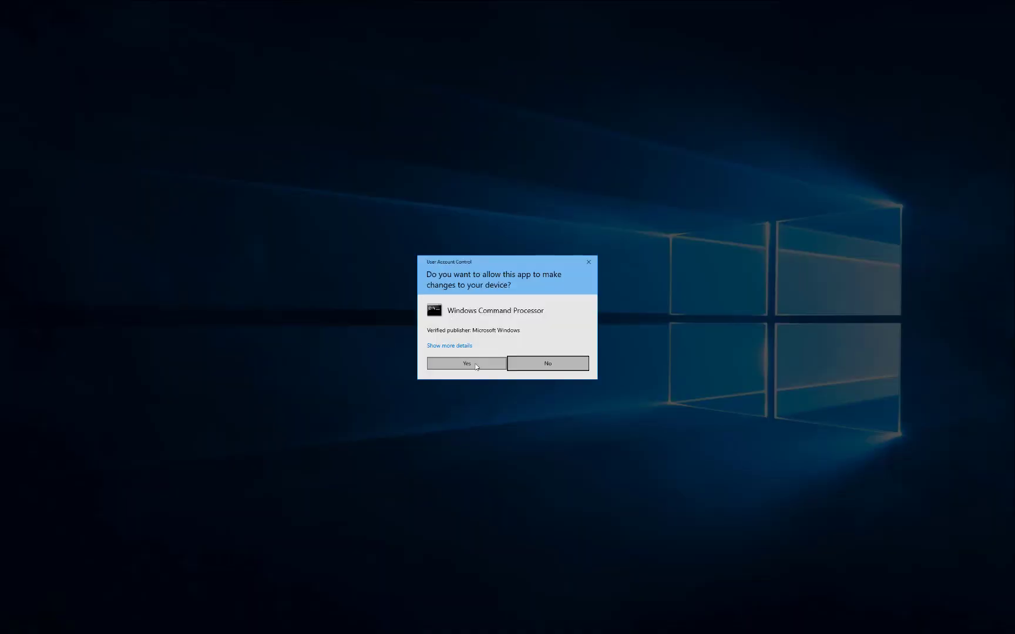
left_click(476, 365)
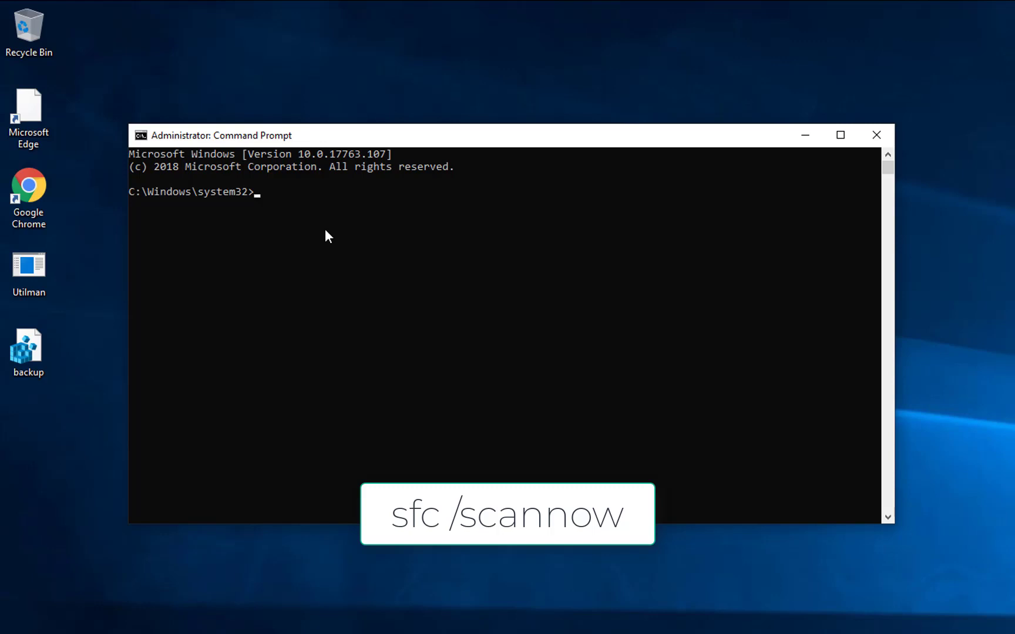
- Run sfc /scannow in the administrator Command Prompt
type("sfc /scannow")
key("Return")
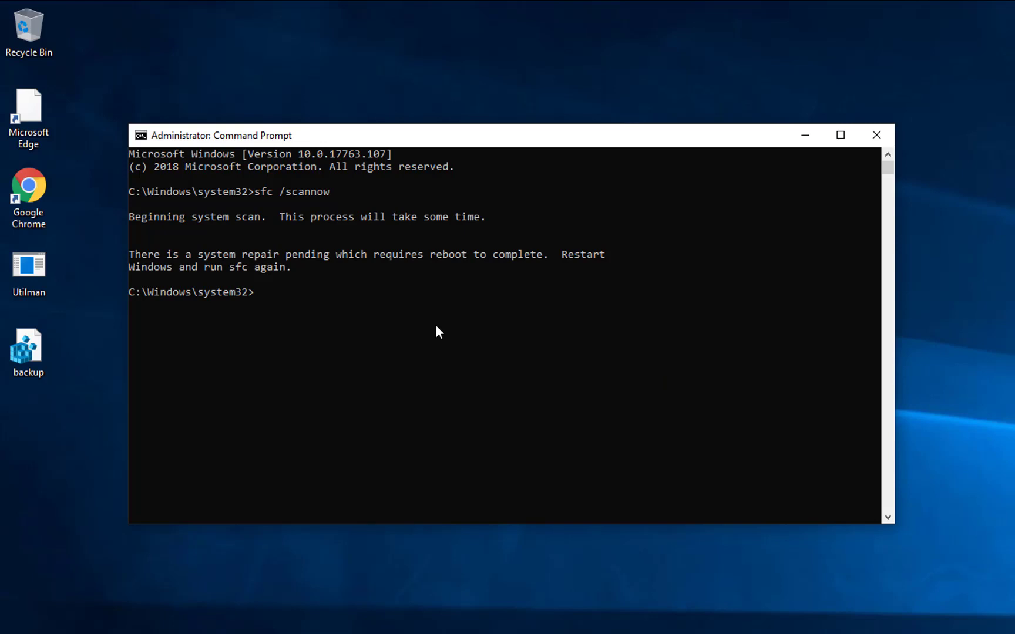
- Paste and run DISM /Online /Cleanup-Image /RestoreHealth
type("DISM /Online /Cleanup-Image /RestoreHealth")
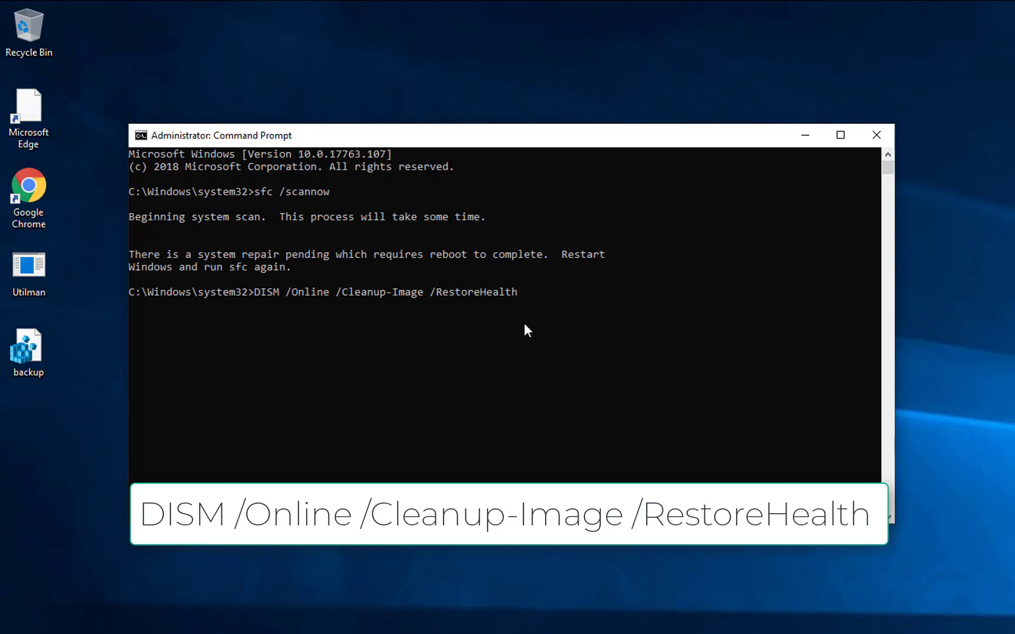
key("Return")
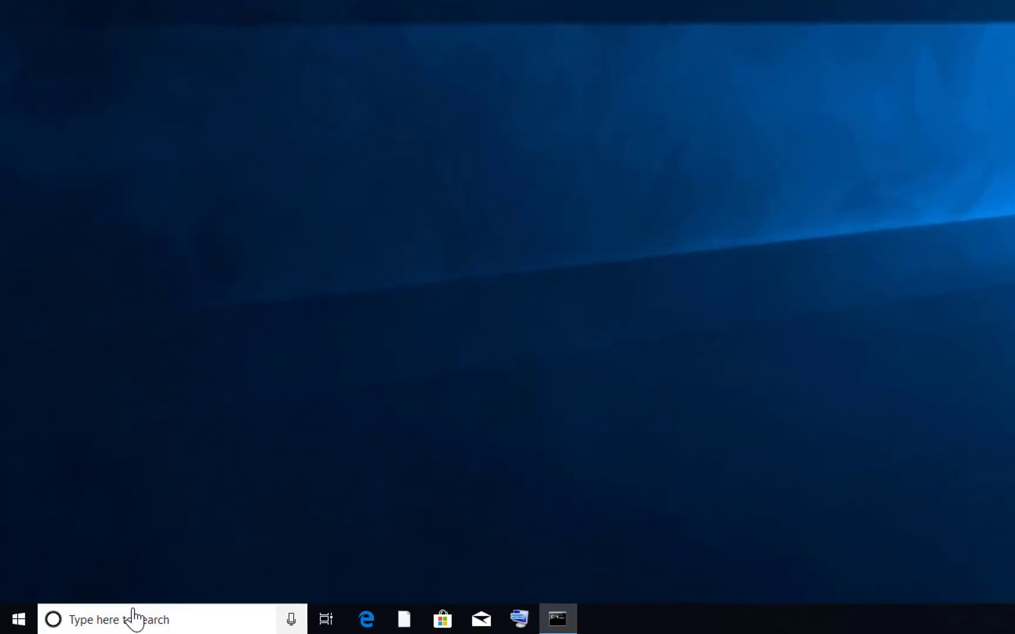
- Search 'update' in Start and open the Check for updates settings
left_click(130, 622)
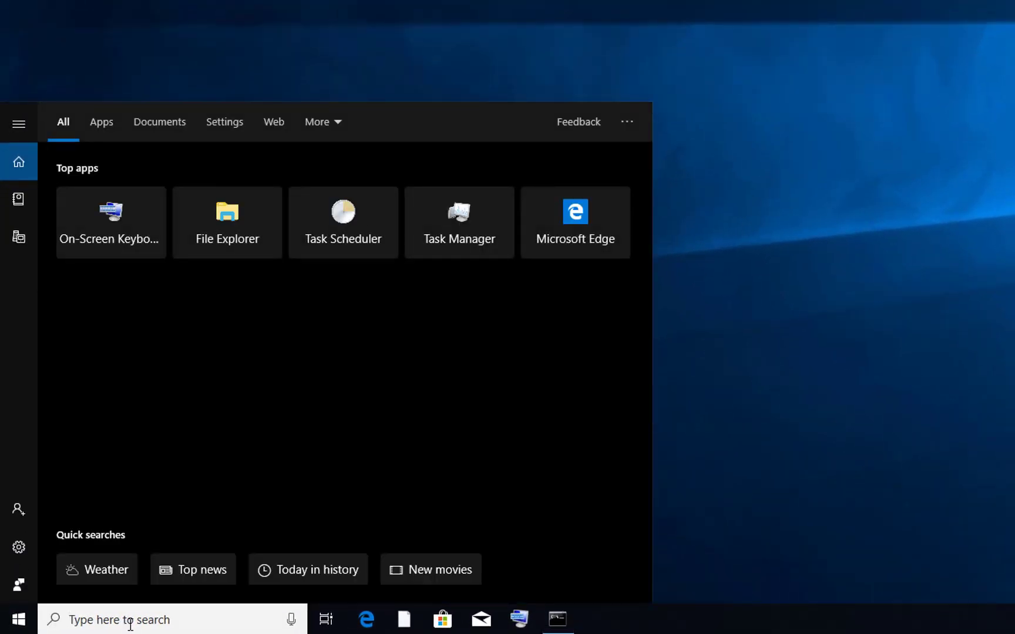
type("u")
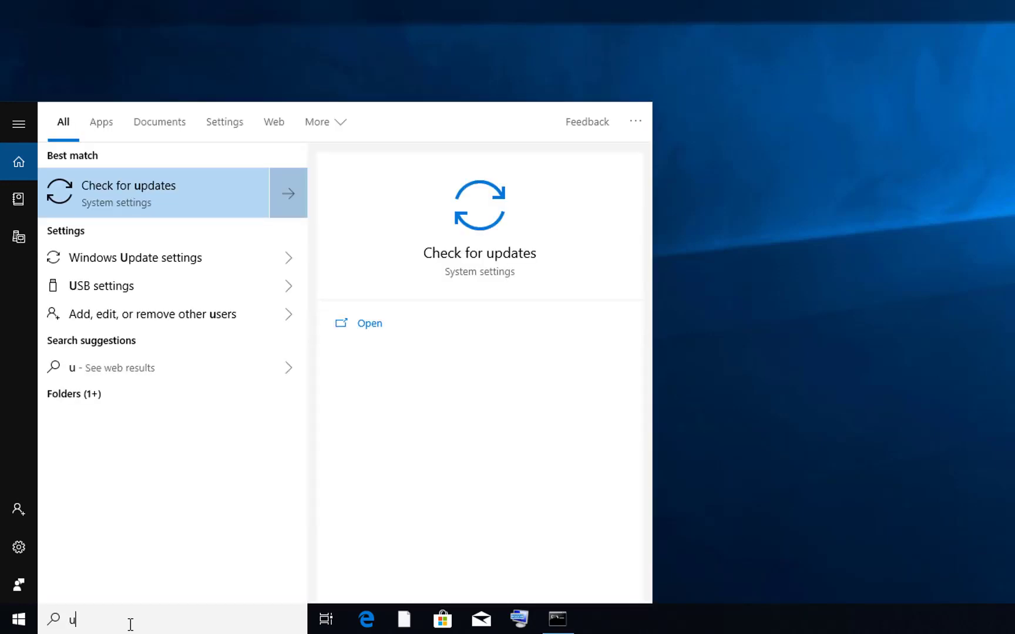
type("pdate")
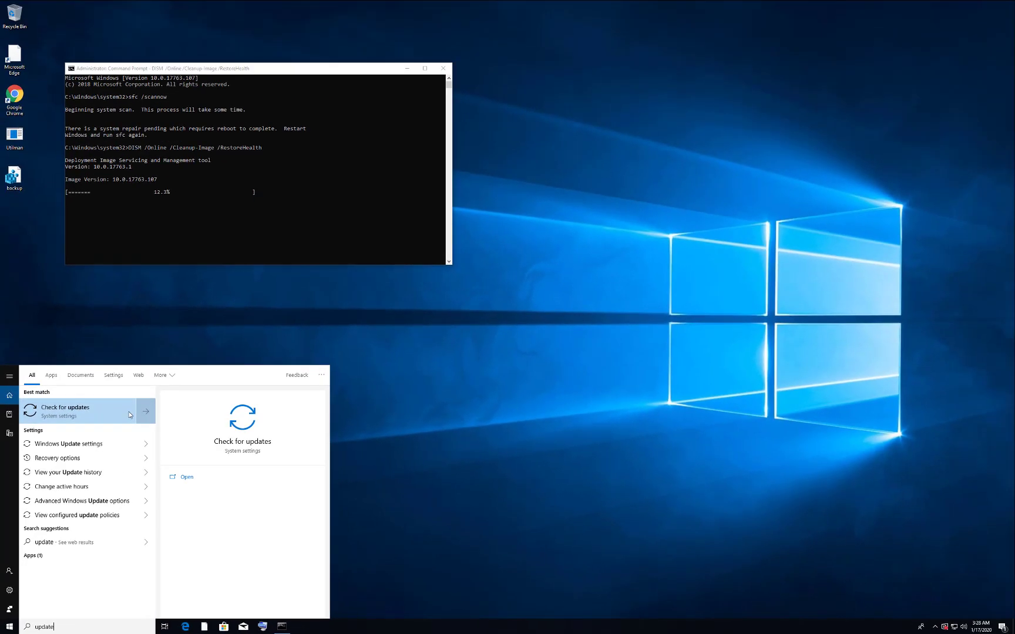
left_click(130, 415)
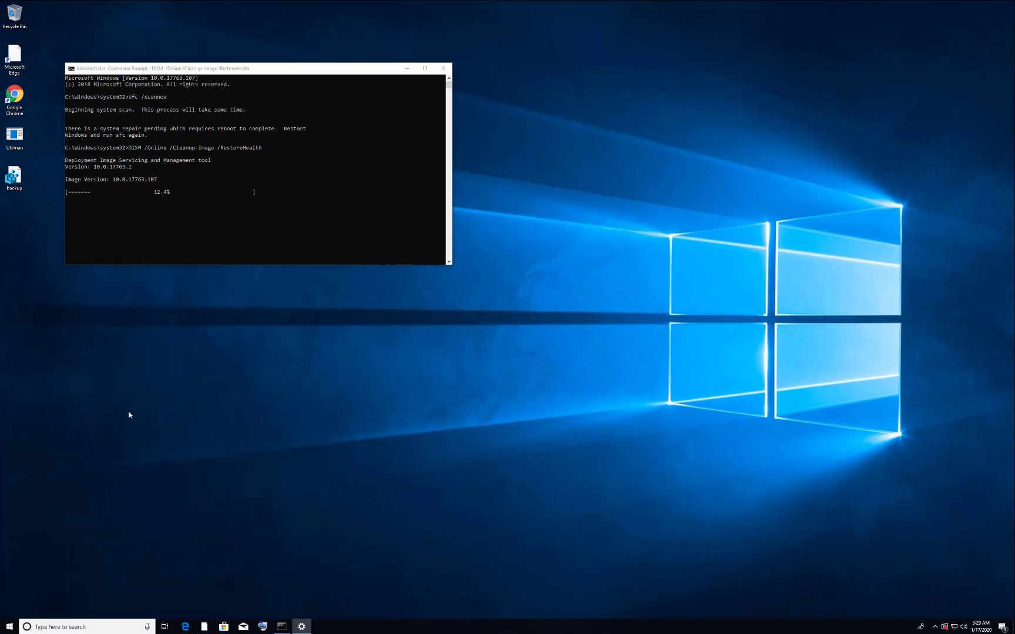